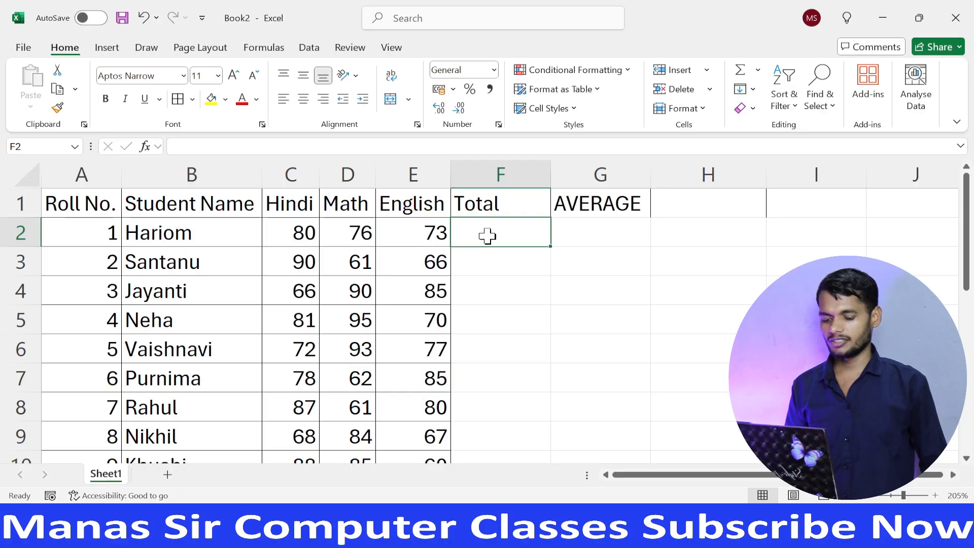
# Calculate the first student's total in F2 by adding the three subject marks with the formula =C2+D2+E2.
pyautogui.write('=')
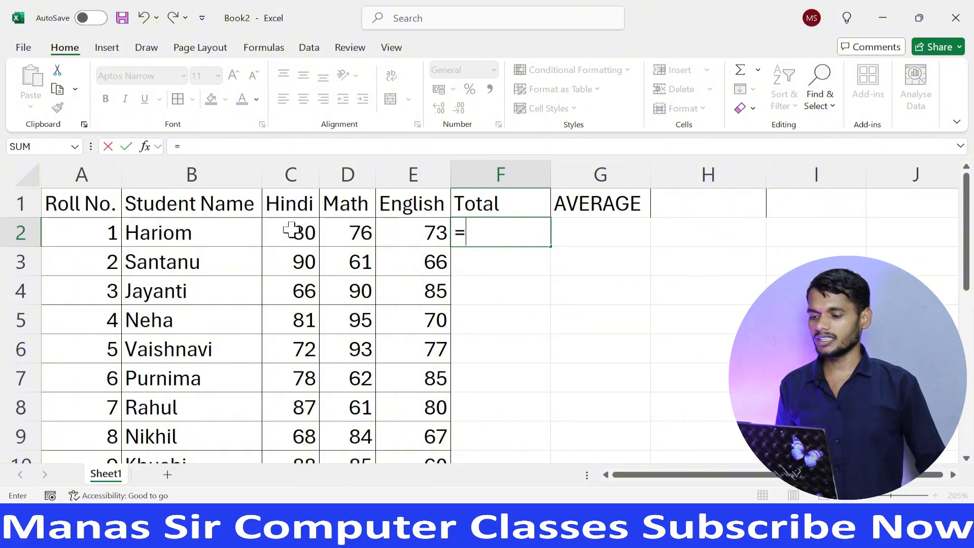
pyautogui.click(291, 228)
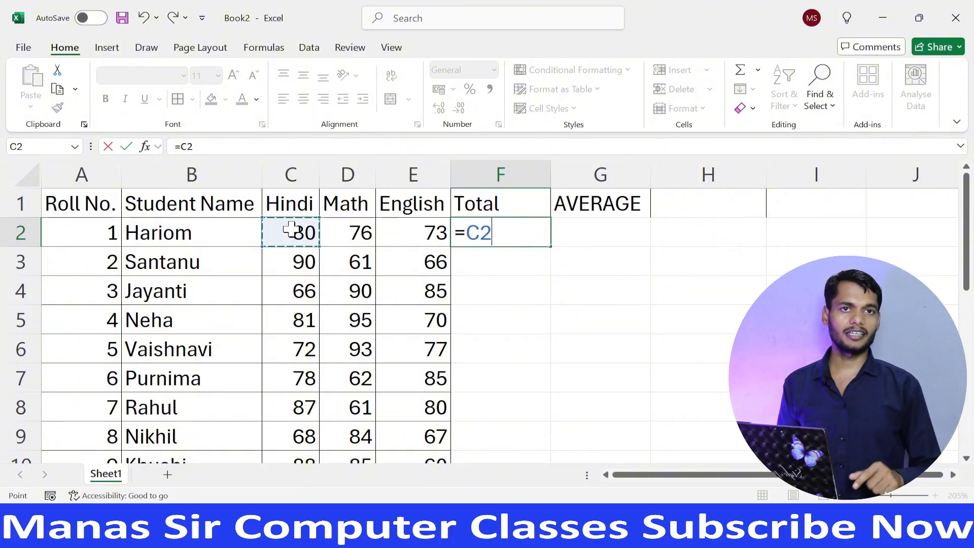
pyautogui.write('+')
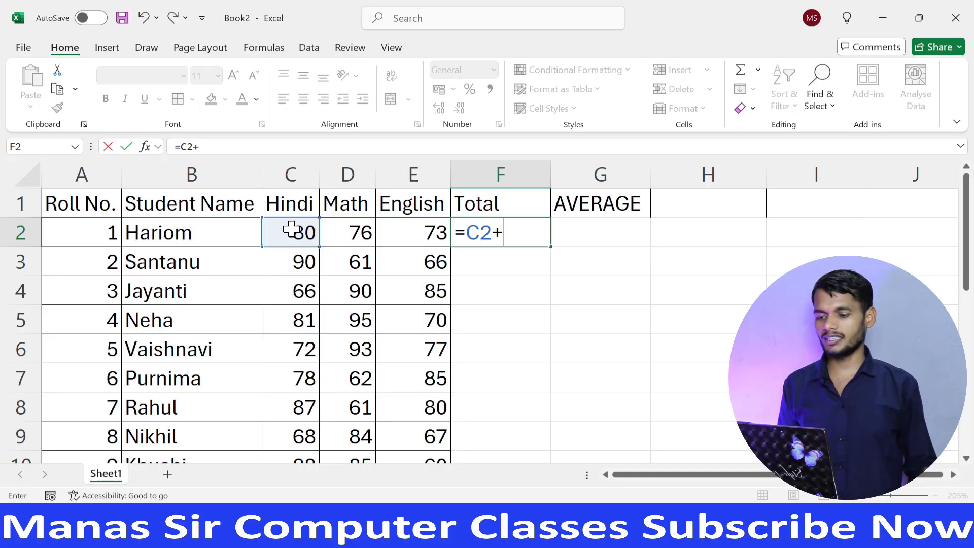
pyautogui.click(360, 235)
pyautogui.write('+')
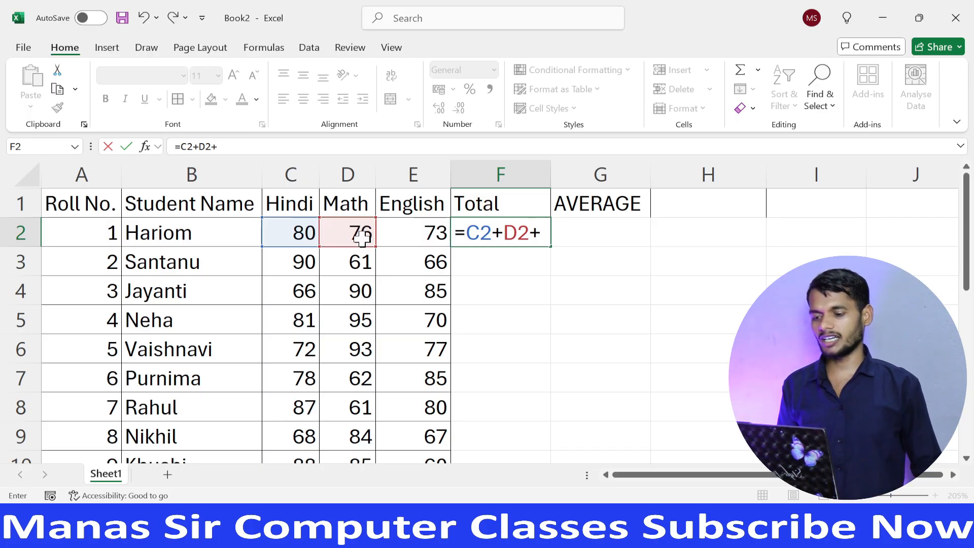
pyautogui.click(394, 232)
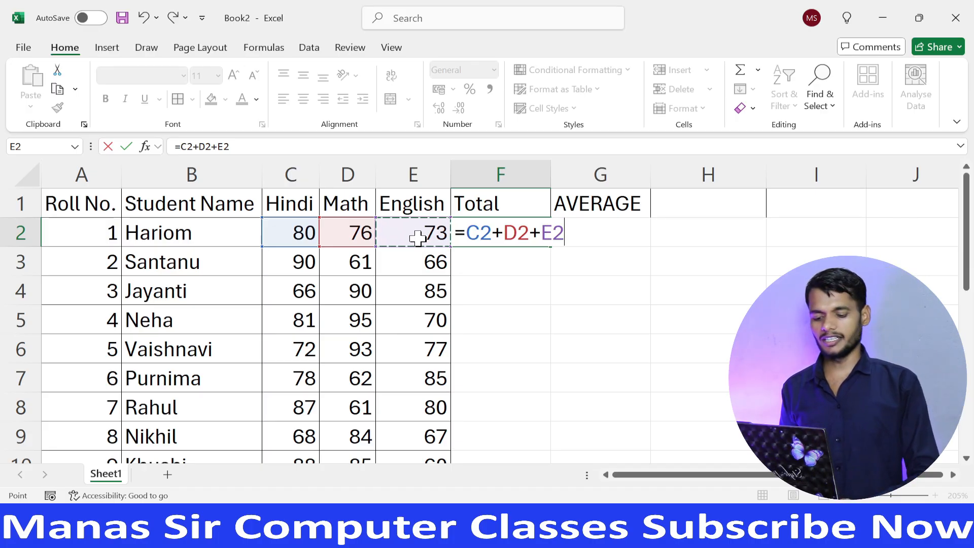
pyautogui.press('Return')
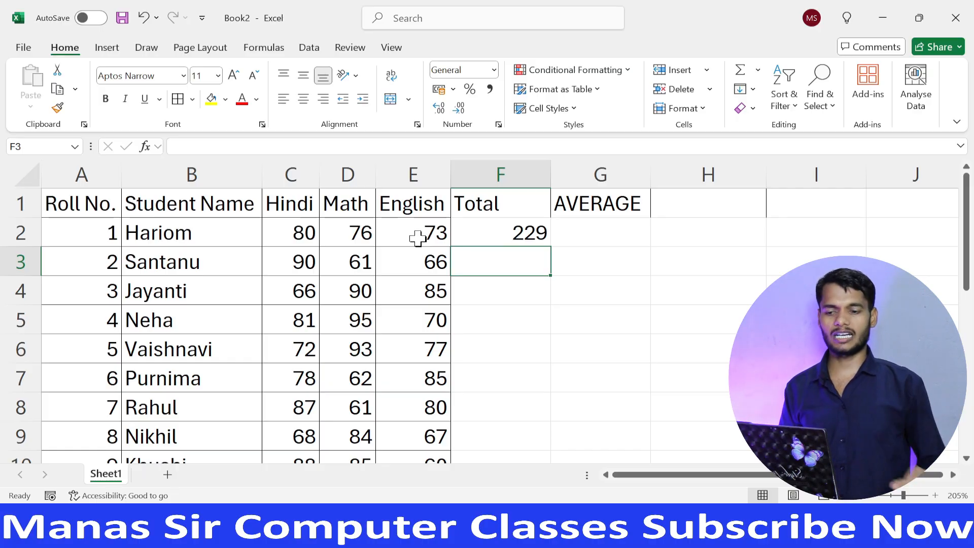
# Calculate the first student's average in G2 with the formula =(C2+D2+E2)/3.
pyautogui.click(574, 238)
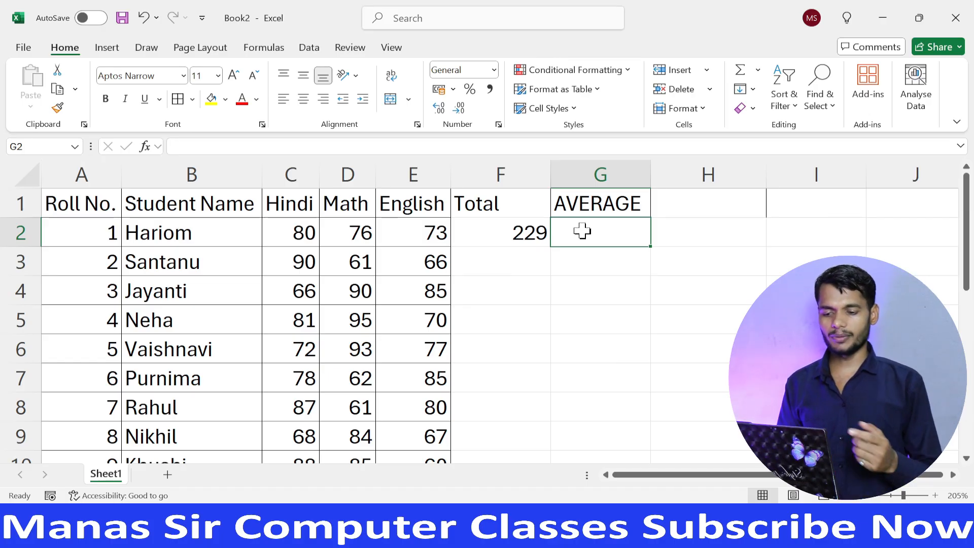
pyautogui.moveTo(307, 231); pyautogui.dragTo(404, 231)
pyautogui.click(596, 237)
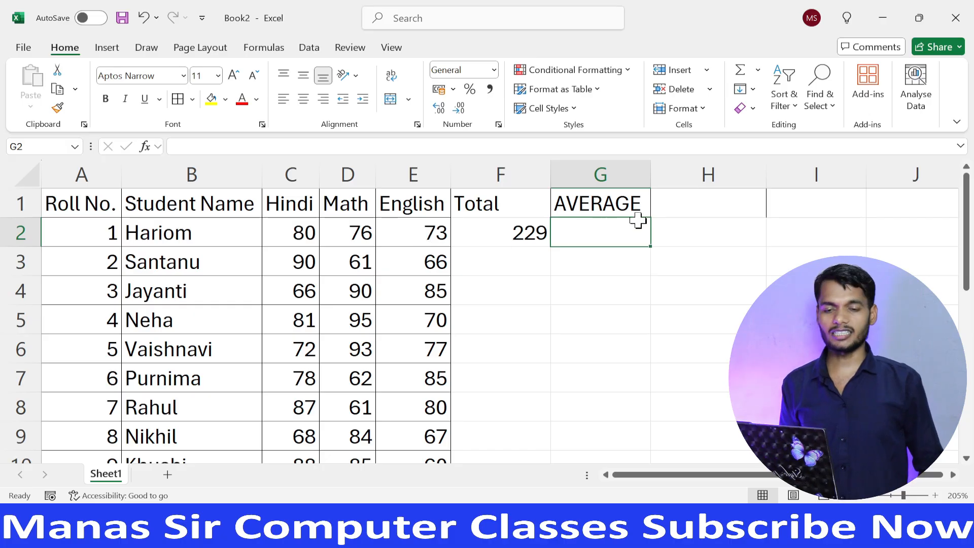
pyautogui.write('=')
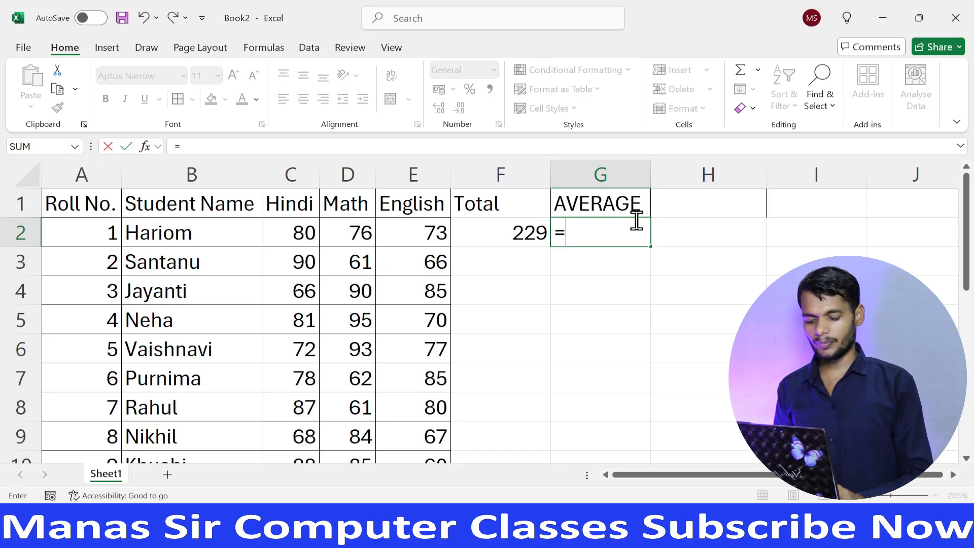
pyautogui.write('(')
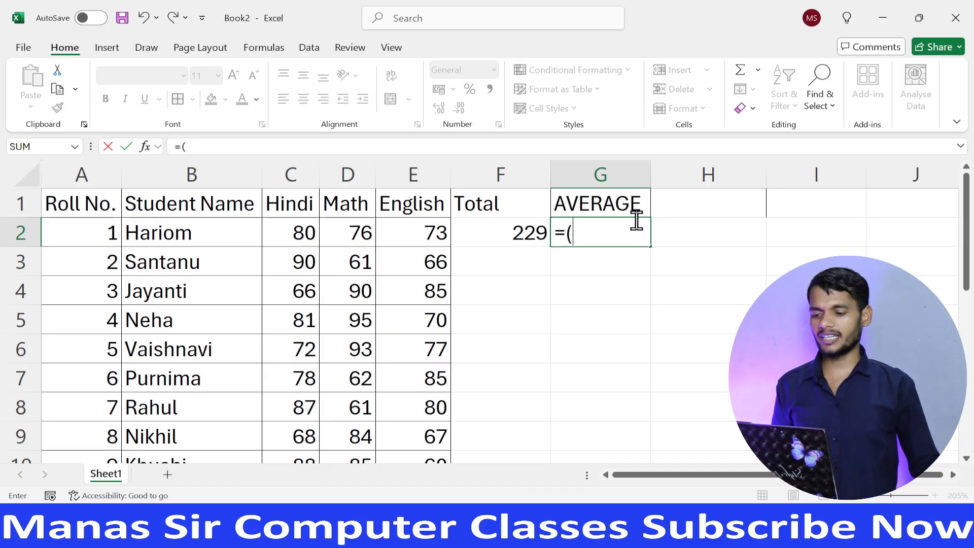
pyautogui.click(299, 231)
pyautogui.write('+')
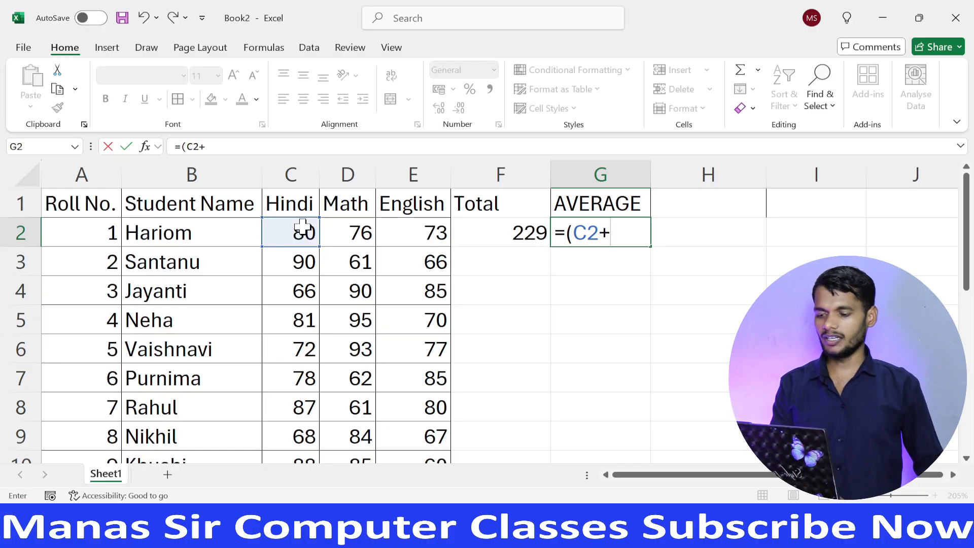
pyautogui.click(350, 233)
pyautogui.write('+')
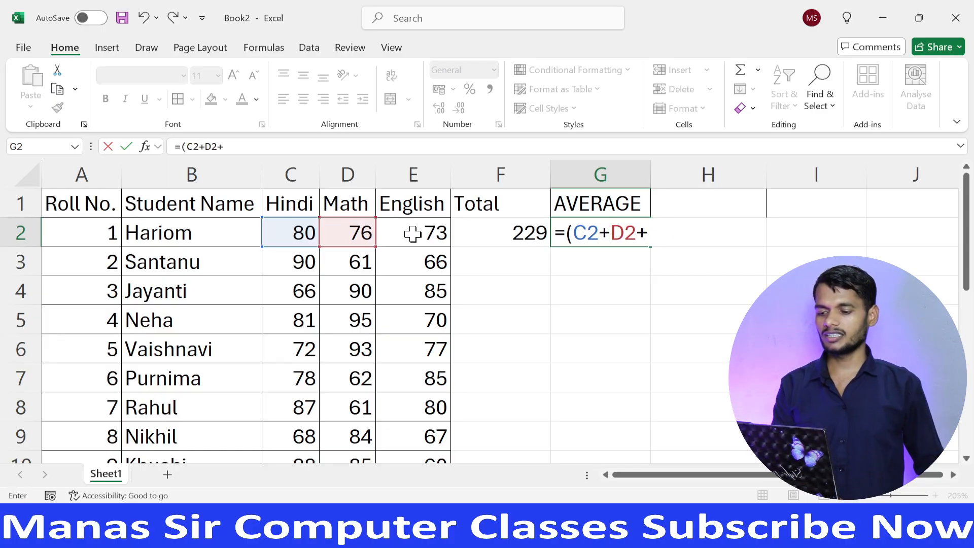
pyautogui.click(414, 232)
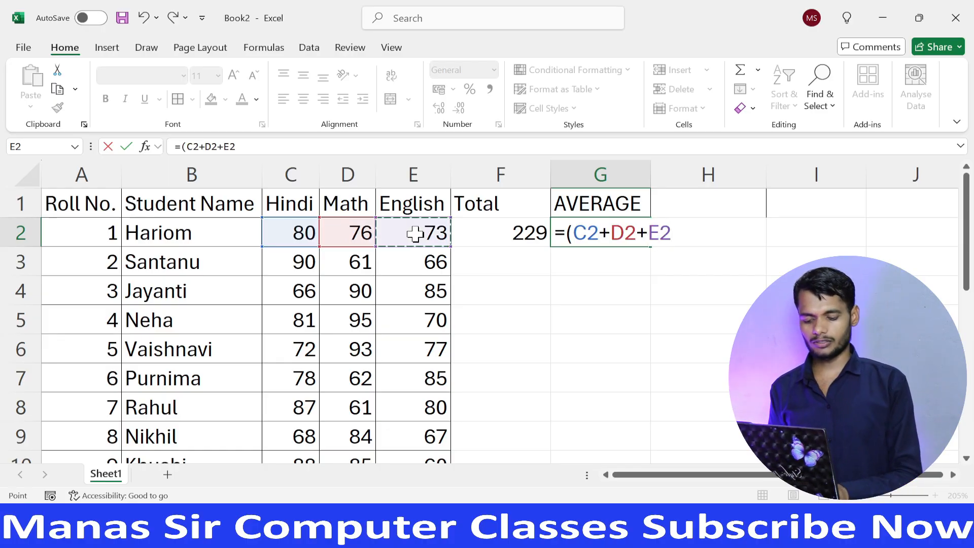
pyautogui.write(')')
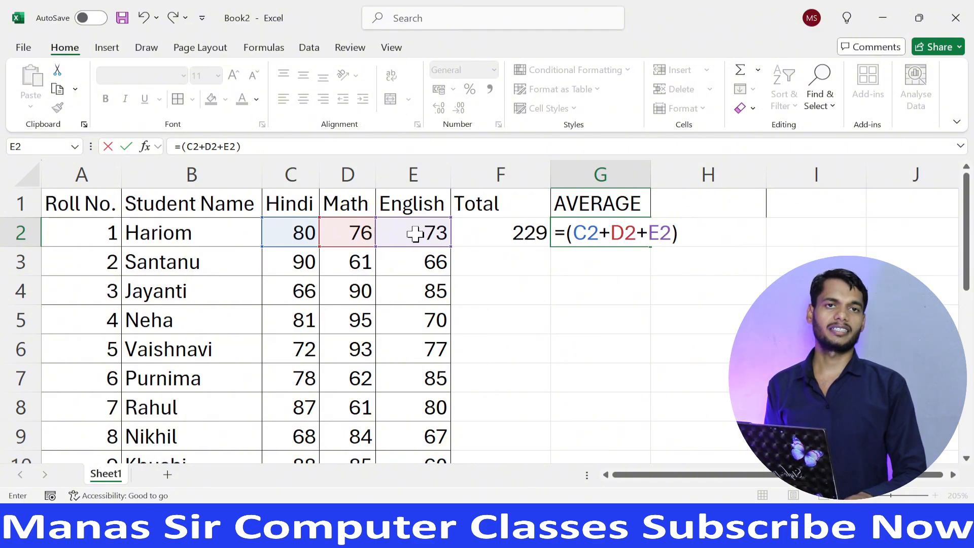
pyautogui.write('/')
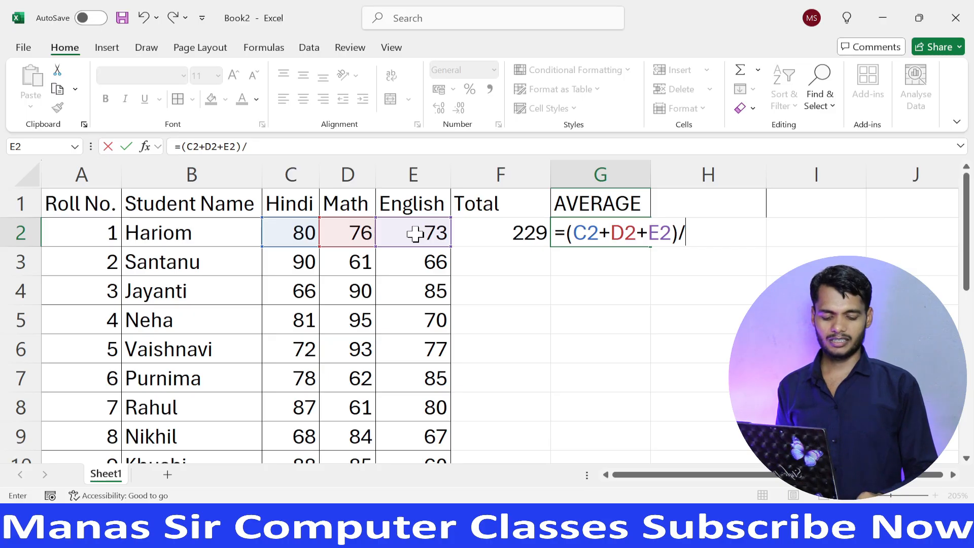
pyautogui.write('3')
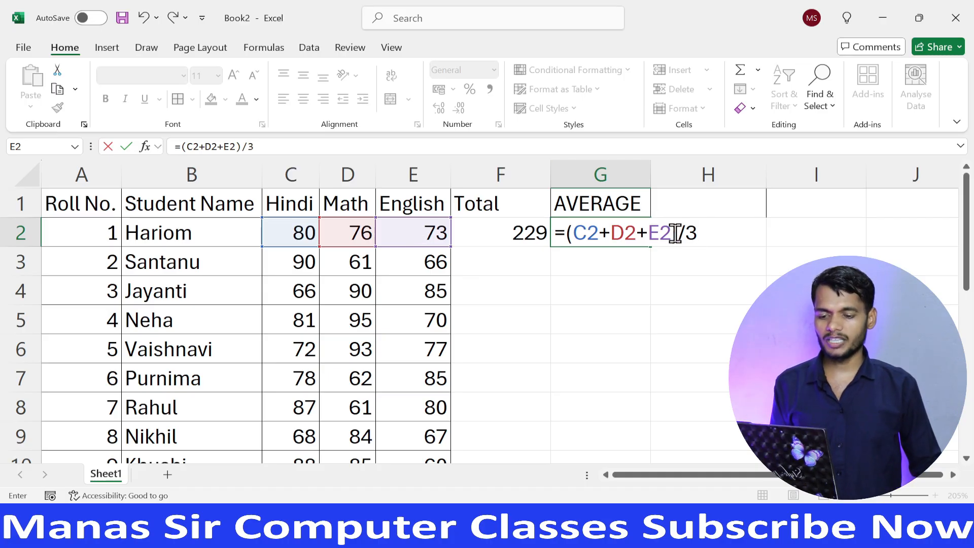
pyautogui.moveTo(678, 232); pyautogui.dragTo(561, 231)
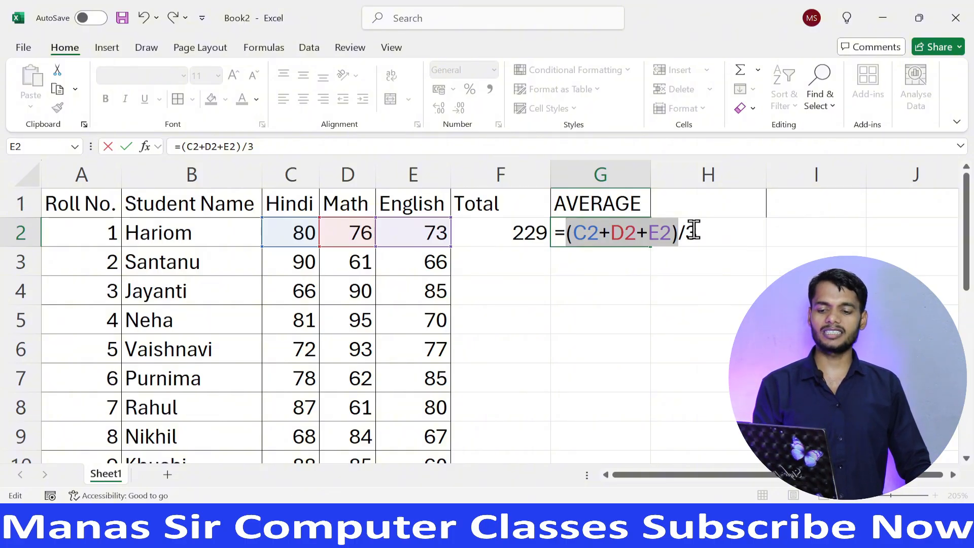
pyautogui.press('Return')
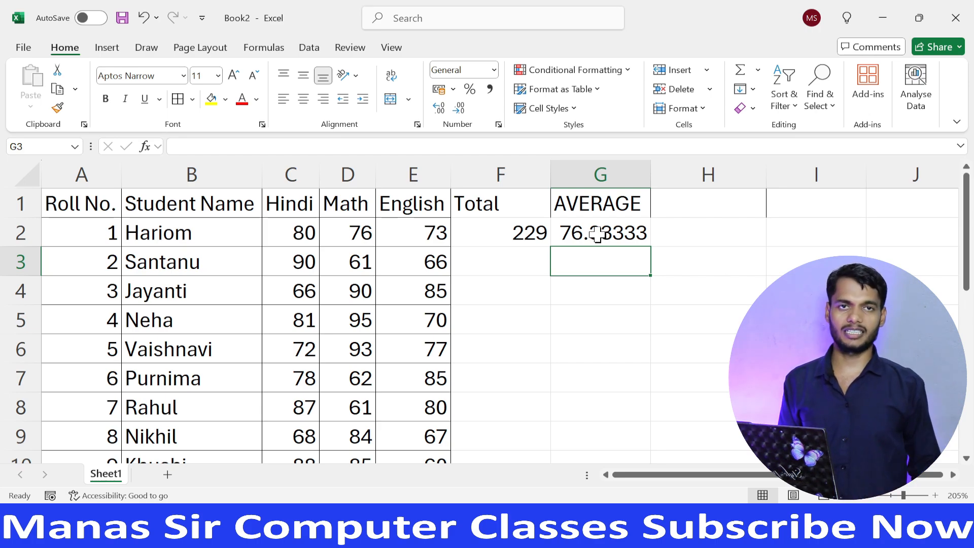
pyautogui.moveTo(315, 261); pyautogui.dragTo(413, 254)
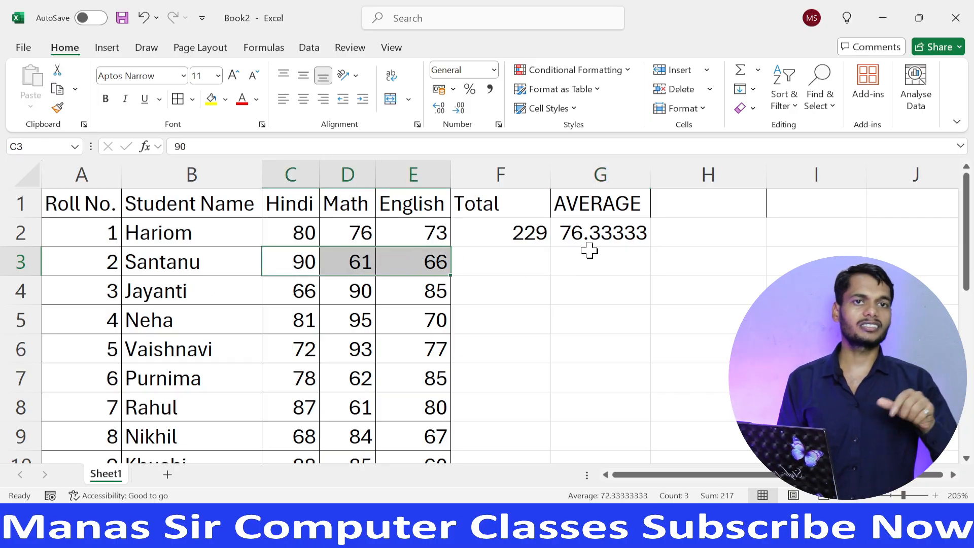
pyautogui.click(477, 263)
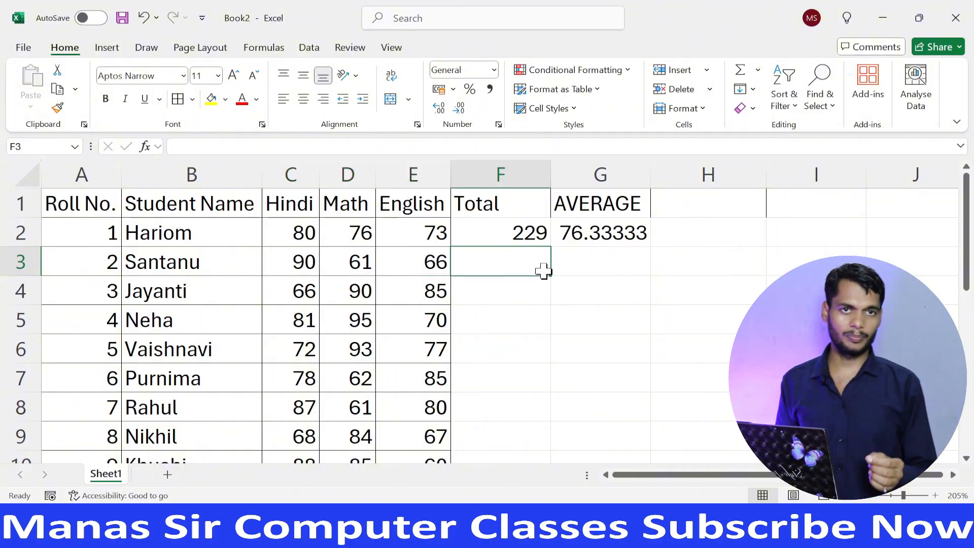
pyautogui.write('=sum')
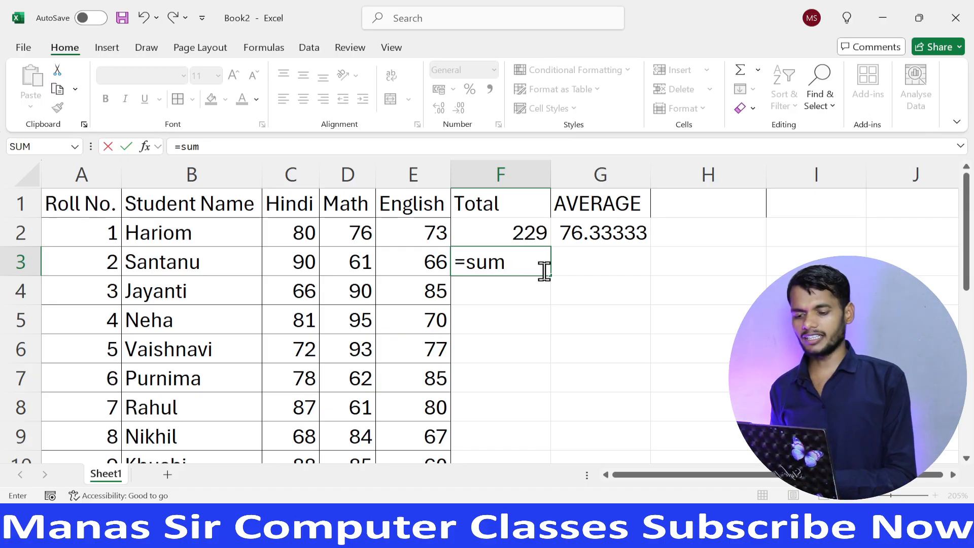
pyautogui.write('(')
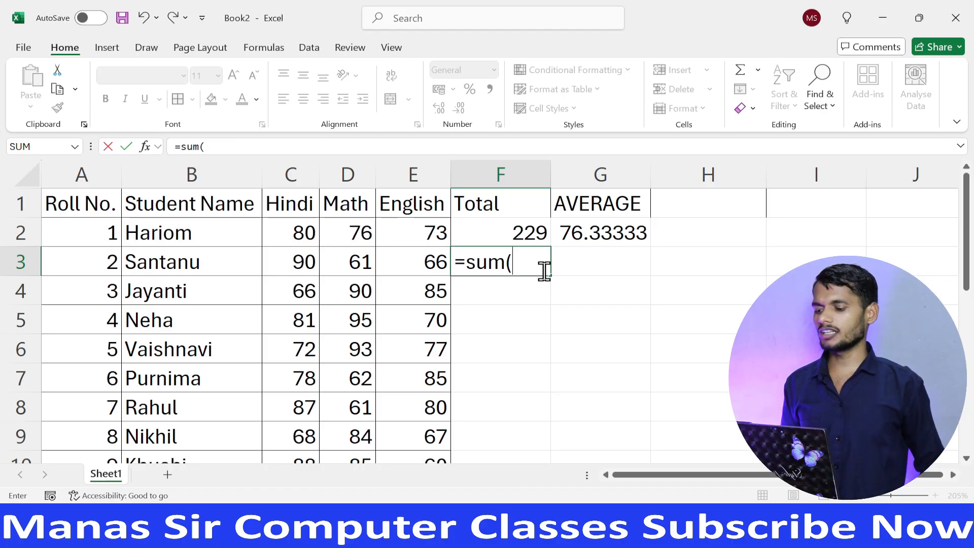
pyautogui.click(296, 264)
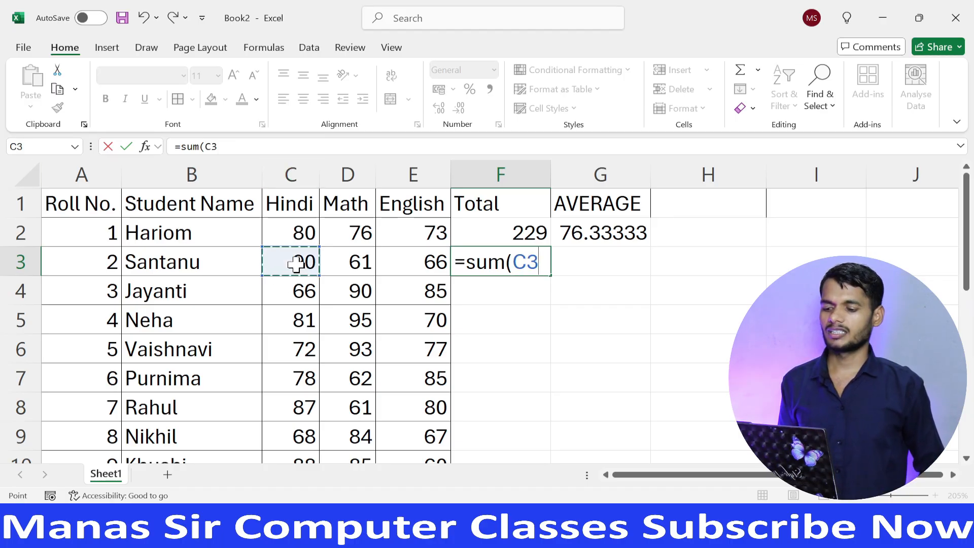
pyautogui.press('F8')
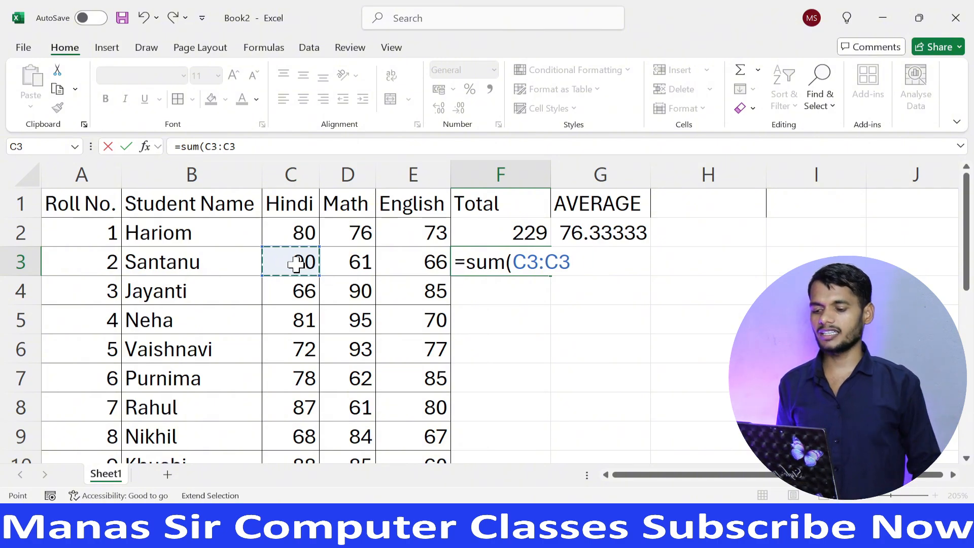
pyautogui.click(415, 264)
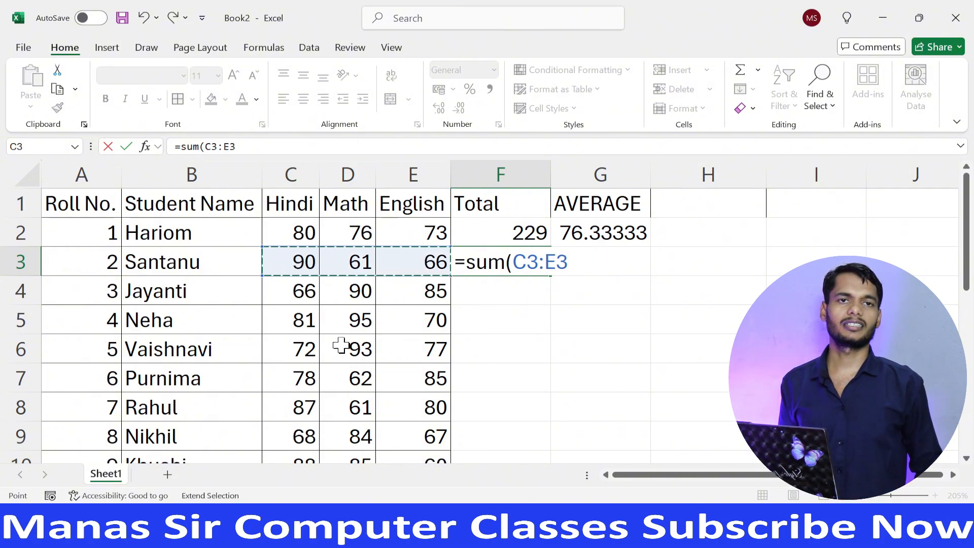
pyautogui.press('BackSpace')
pyautogui.press('BackSpace')
pyautogui.press('BackSpace')
pyautogui.press('BackSpace')
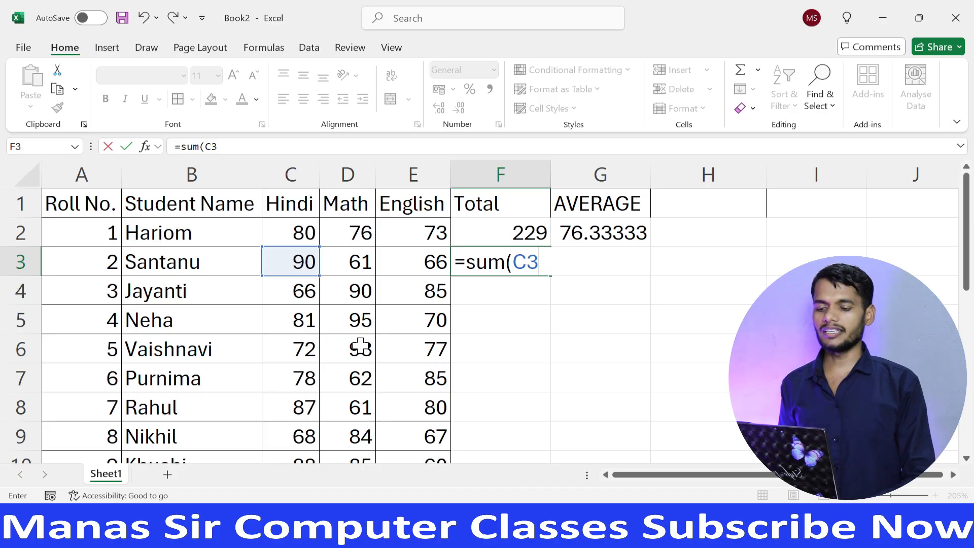
pyautogui.press('BackSpace')
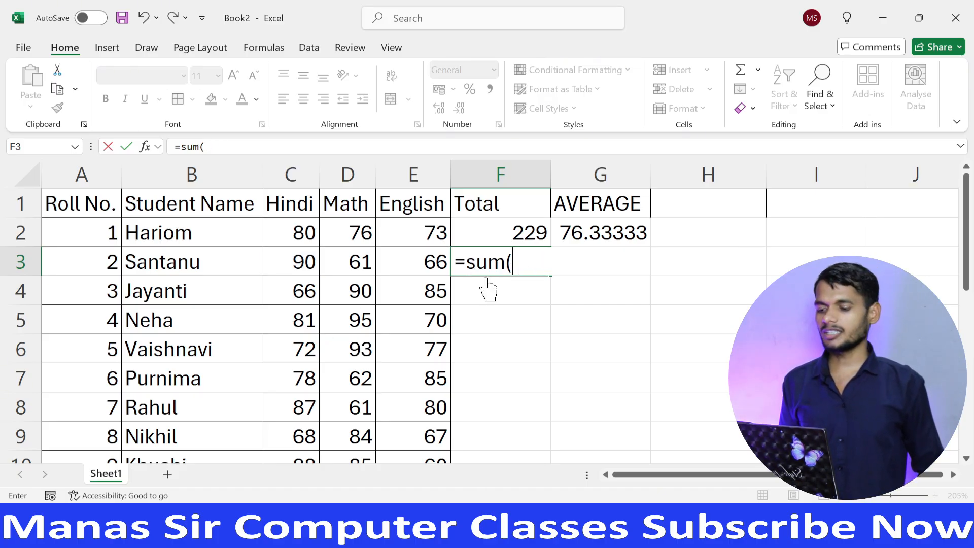
pyautogui.moveTo(304, 268); pyautogui.dragTo(414, 251)
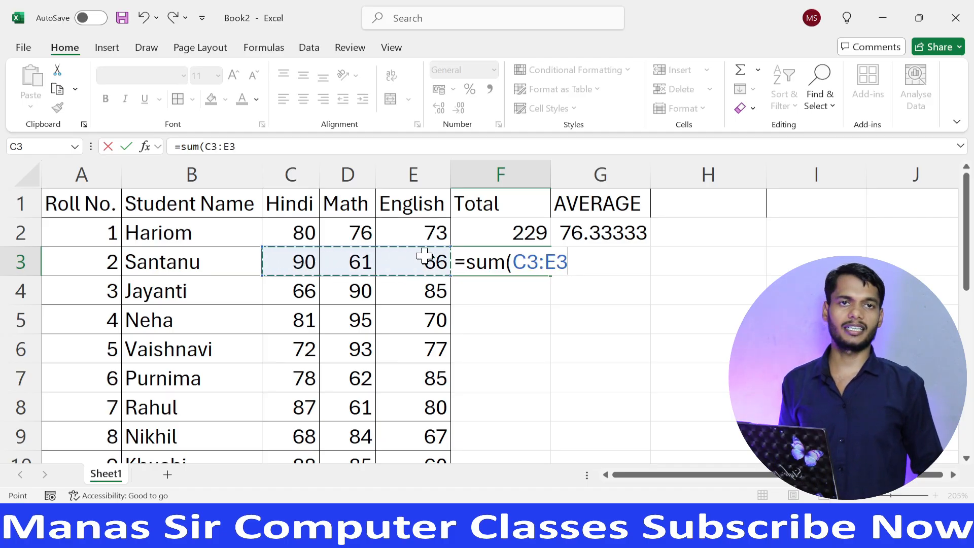
pyautogui.press('Escape')
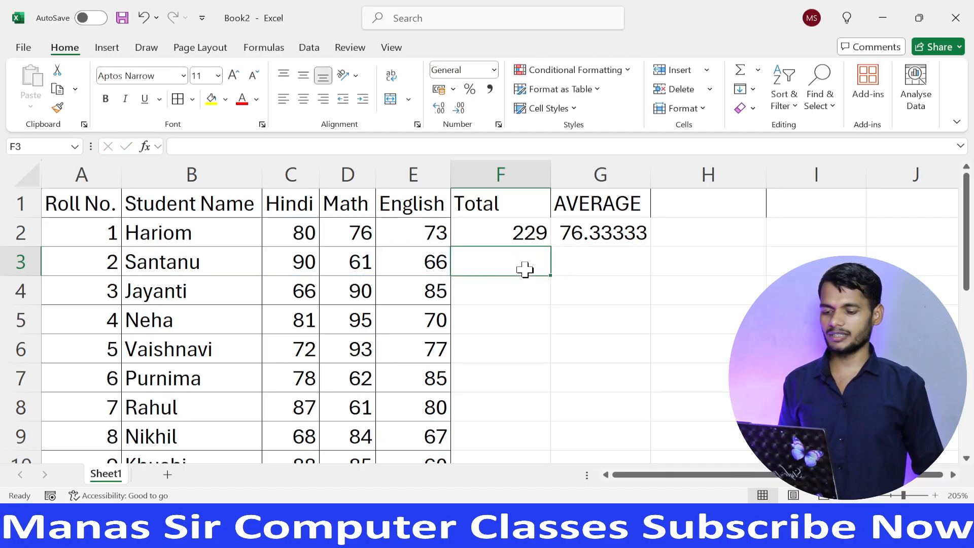
# Calculate the second student's total in F3 with the SUM function over the marks in C3:E3.
pyautogui.write('=su')
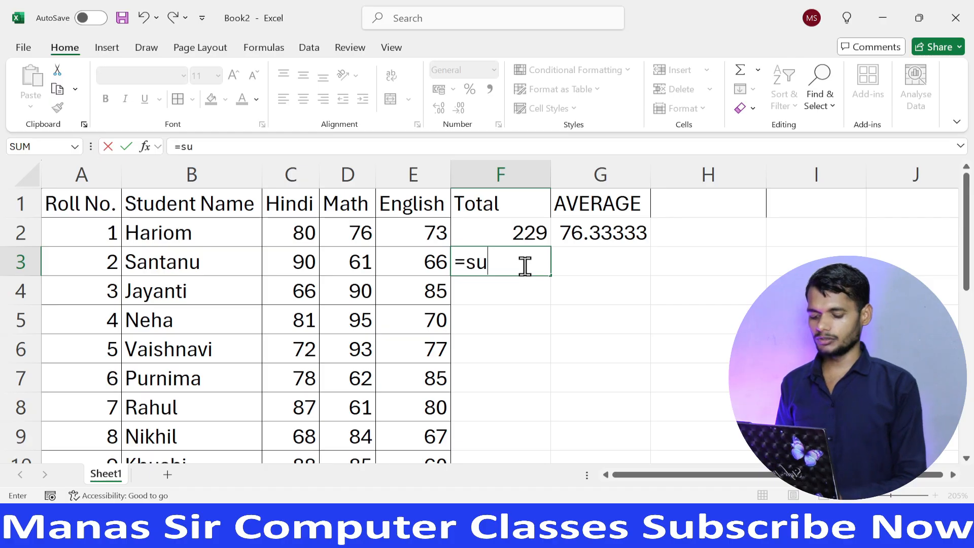
pyautogui.write('m(')
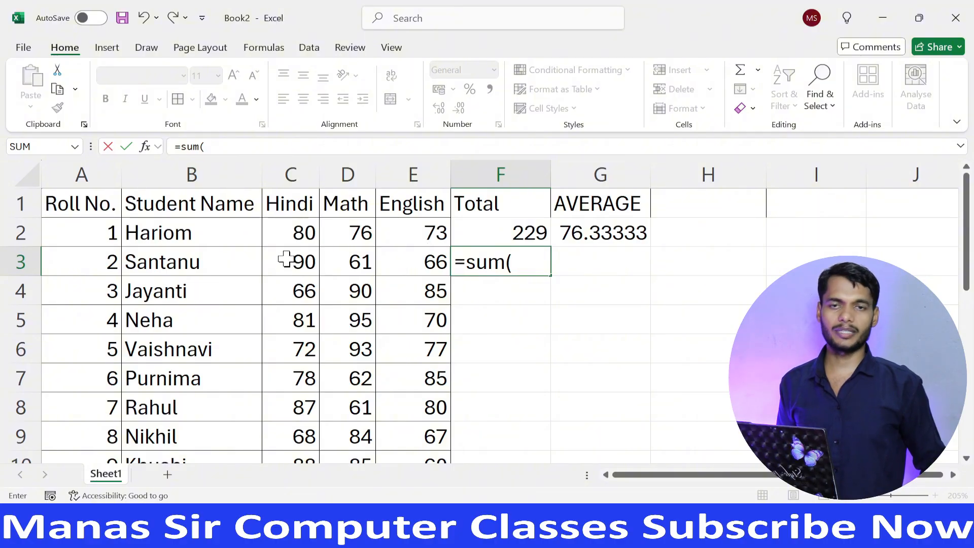
pyautogui.moveTo(287, 260); pyautogui.dragTo(408, 257)
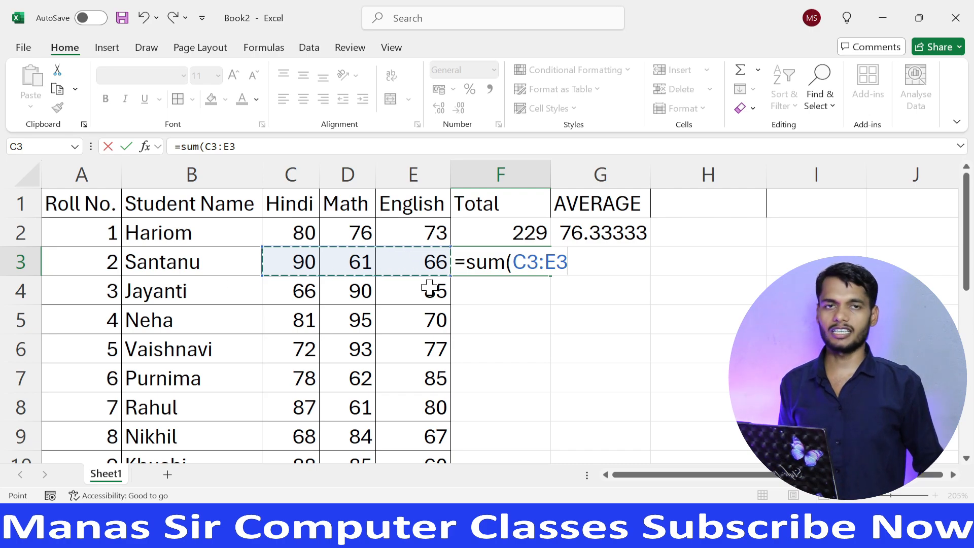
pyautogui.write(')')
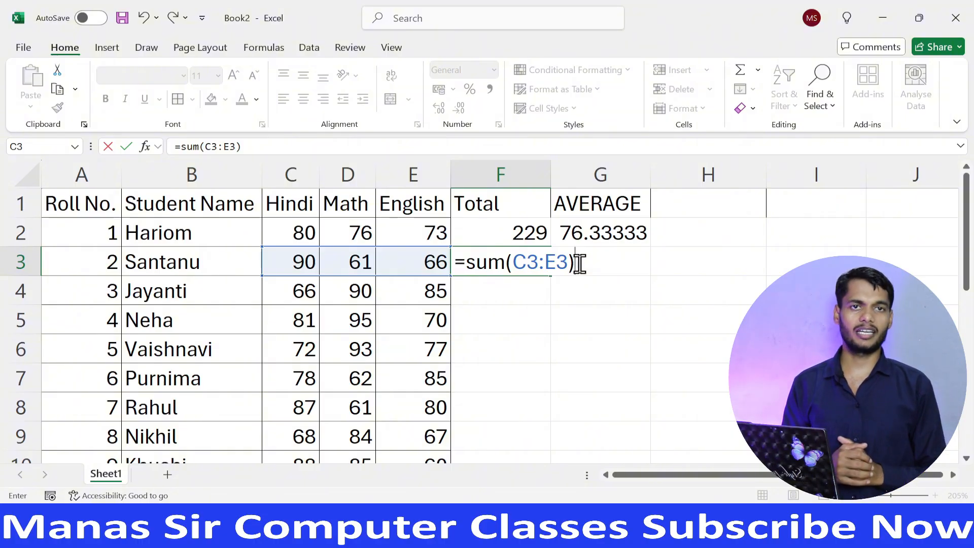
pyautogui.press('BackSpace')
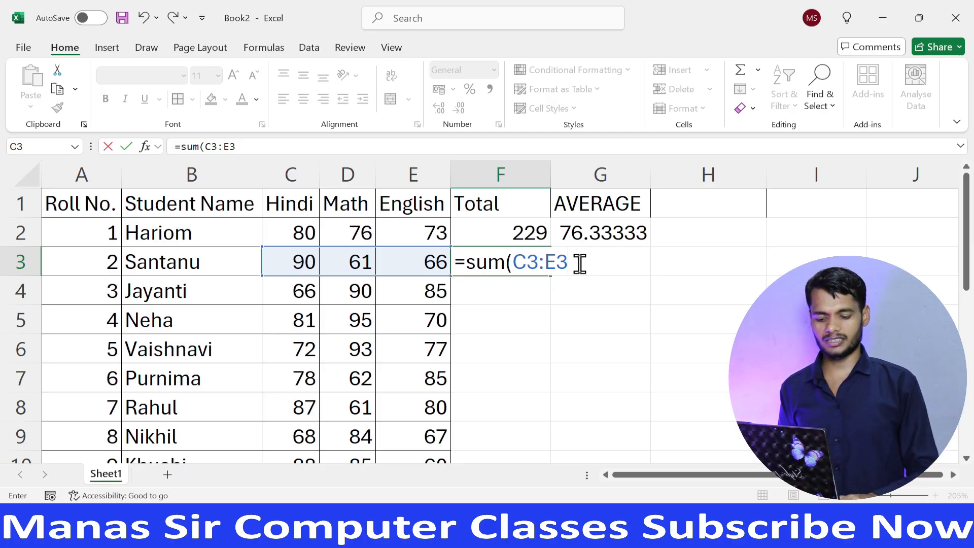
pyautogui.press('Return')
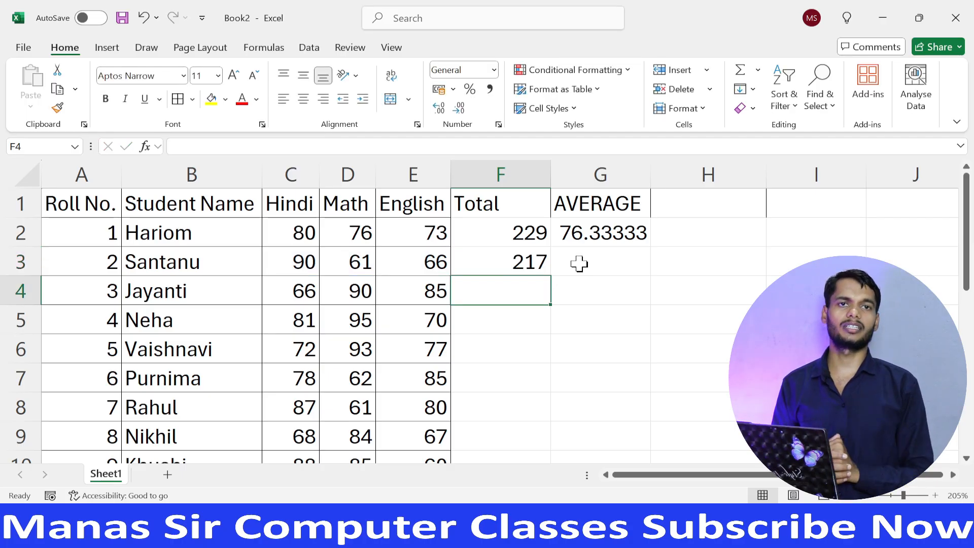
# Review the second student's total formula in F3 and the cell range it refers to.
pyautogui.doubleClick(544, 259)
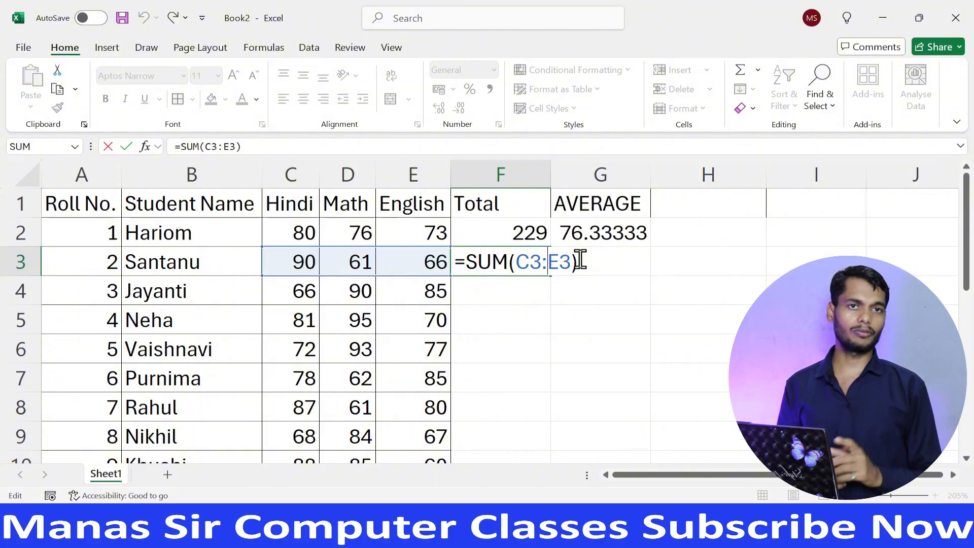
pyautogui.press('Return')
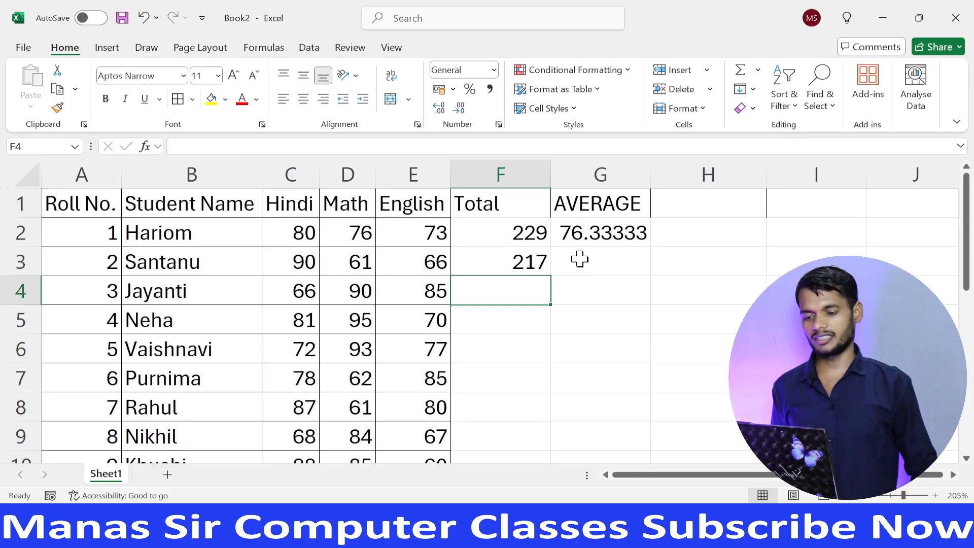
pyautogui.click(520, 259)
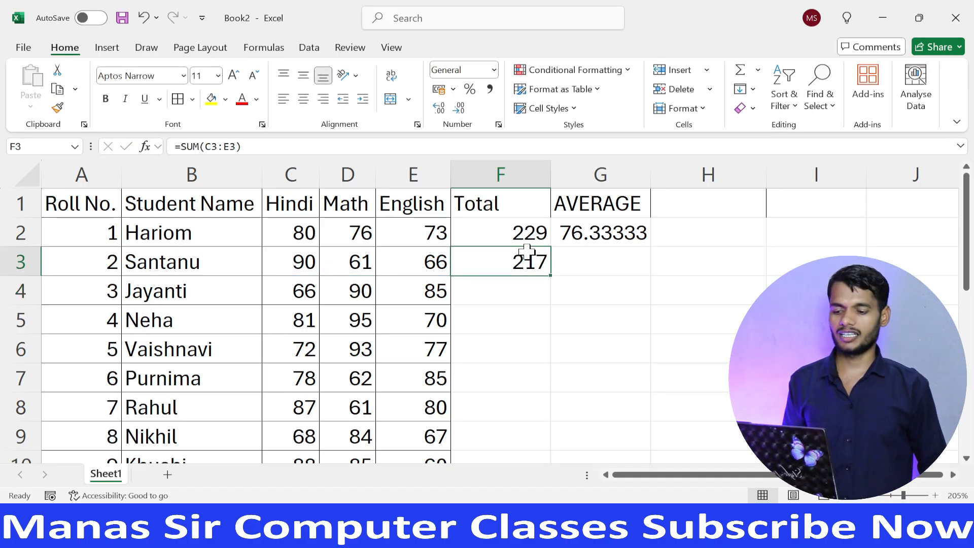
pyautogui.doubleClick(526, 264)
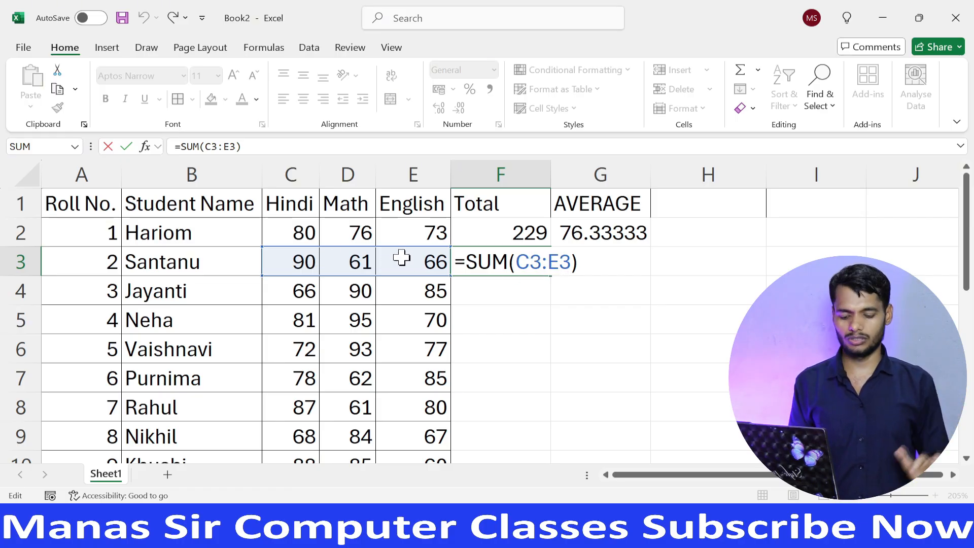
pyautogui.press('Return')
# Calculate the second student's average in G3 with the AVERAGE function over the marks in C3:E3.
pyautogui.click(618, 261)
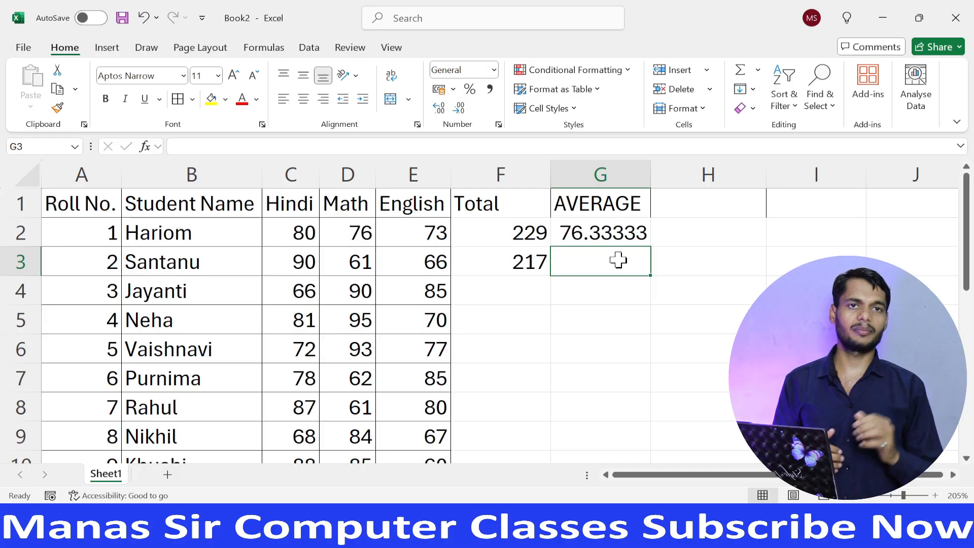
pyautogui.write('=ave')
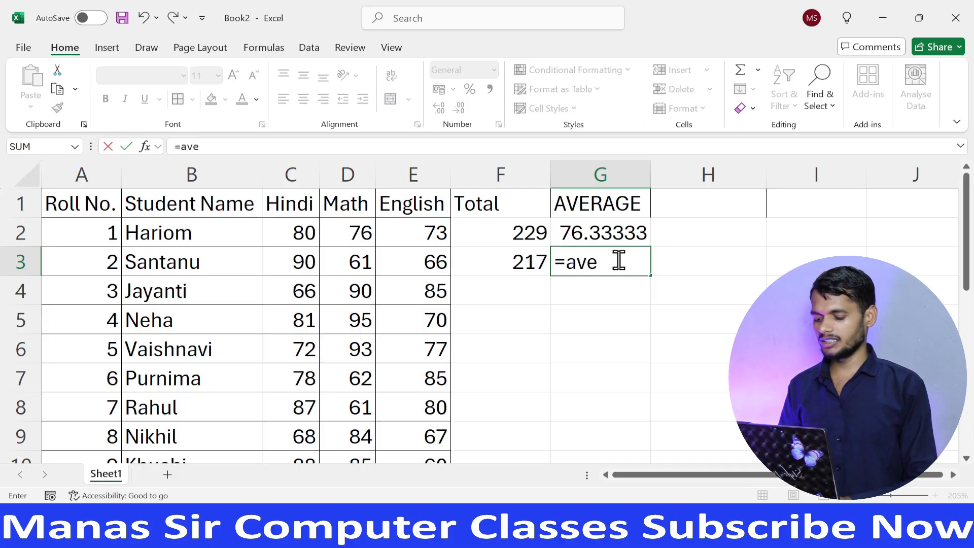
pyautogui.write('rage')
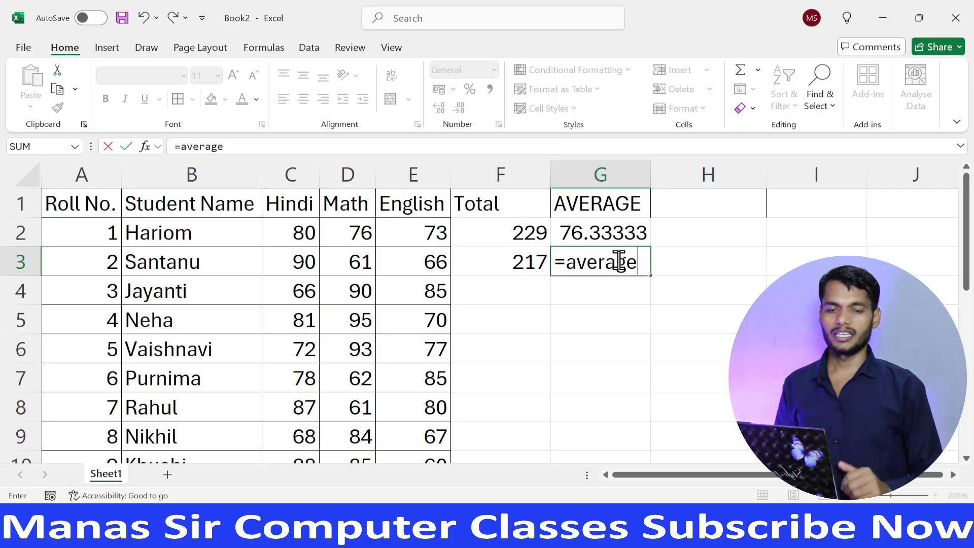
pyautogui.write('(')
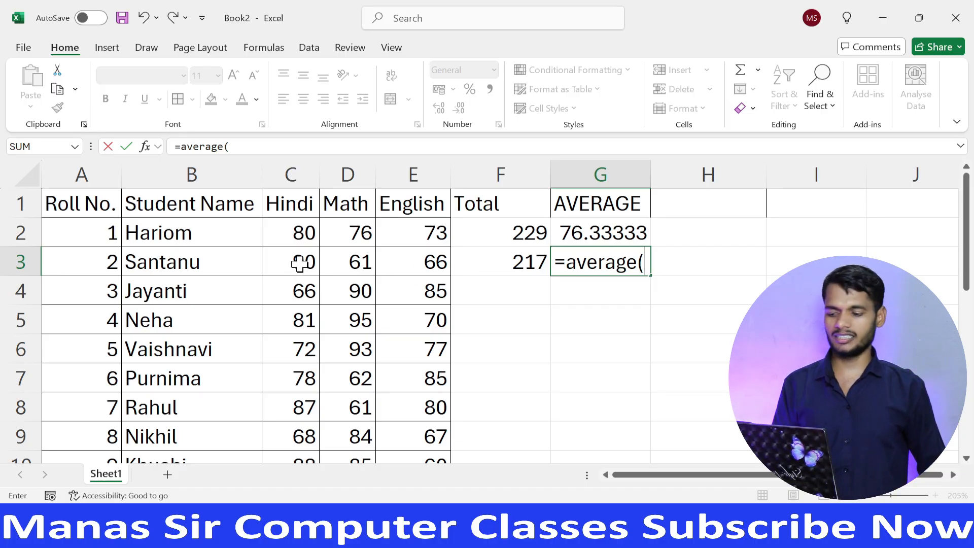
pyautogui.moveTo(302, 263); pyautogui.dragTo(379, 259)
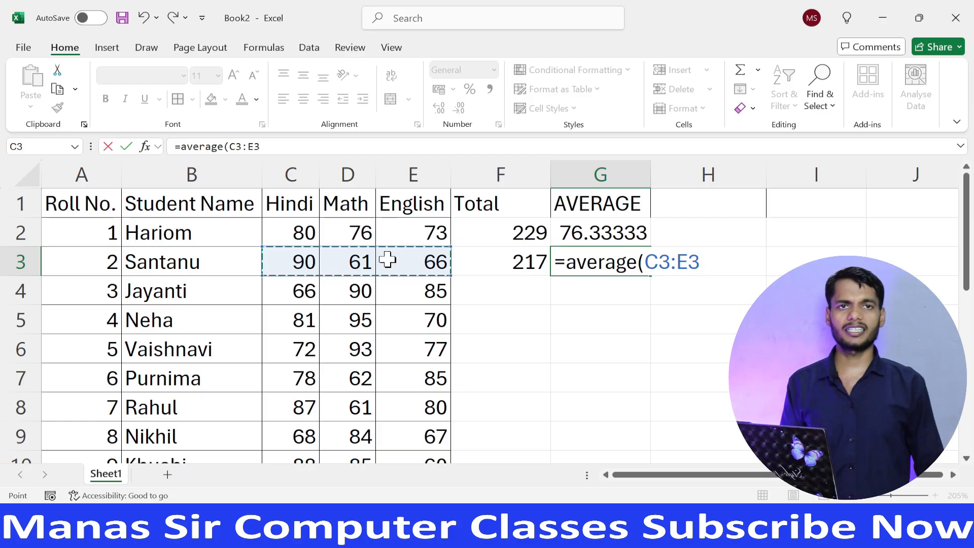
pyautogui.press('Return')
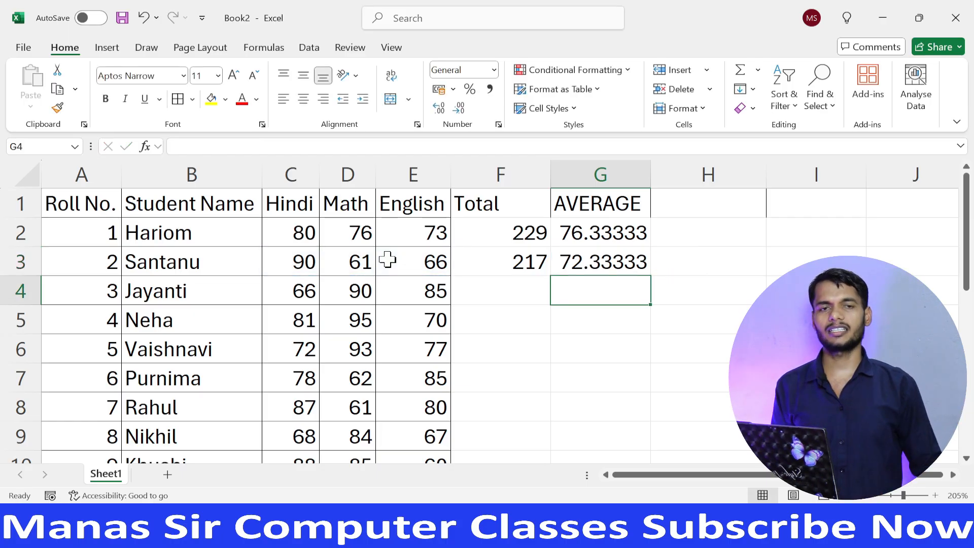
pyautogui.click(615, 264)
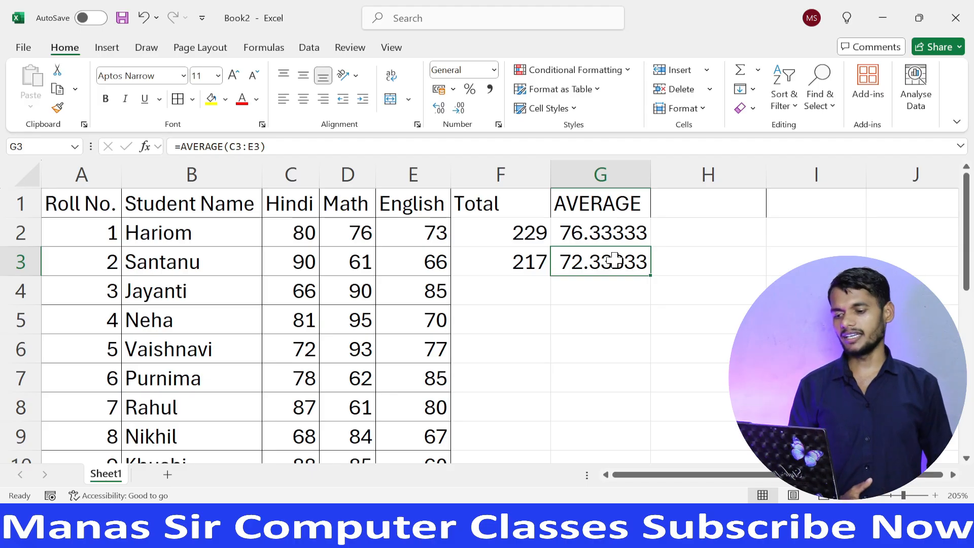
# Fill the SUM formula from F3 down to F14 to total the remaining students' marks.
pyautogui.click(514, 259)
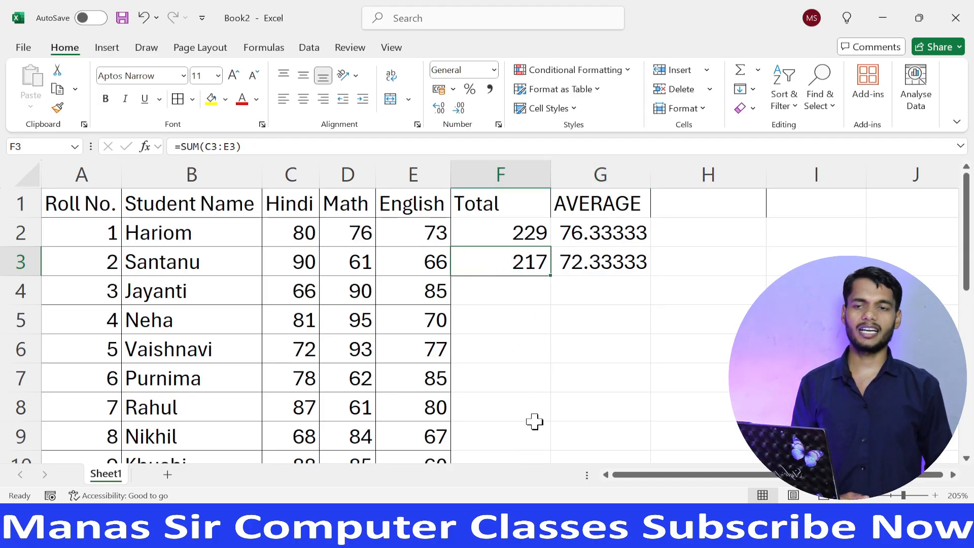
pyautogui.doubleClick(522, 259)
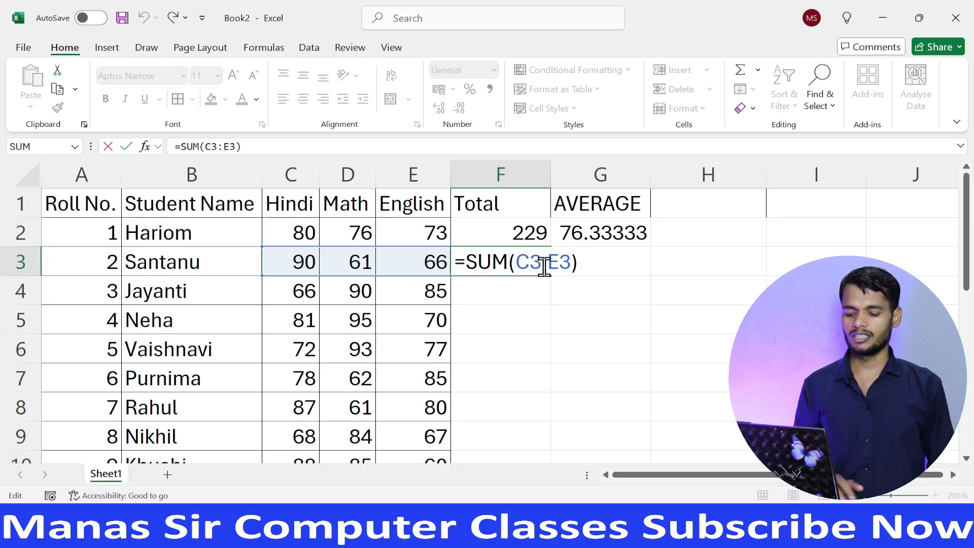
pyautogui.press('Return')
pyautogui.click(509, 263)
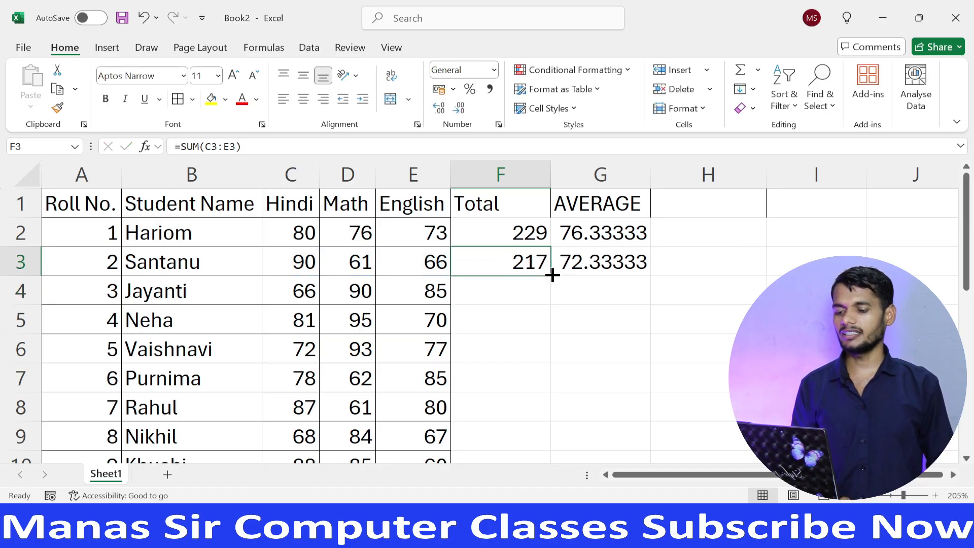
pyautogui.moveTo(552, 275); pyautogui.dragTo(546, 425)
pyautogui.scroll(2, 600, 328)
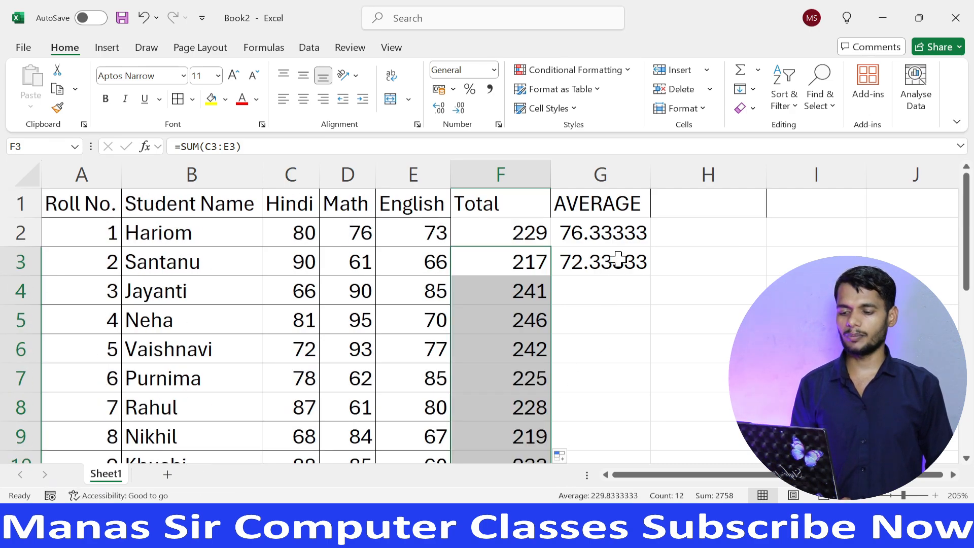
# Fill the AVERAGE formula from G3 down to G14 for the remaining students.
pyautogui.click(621, 260)
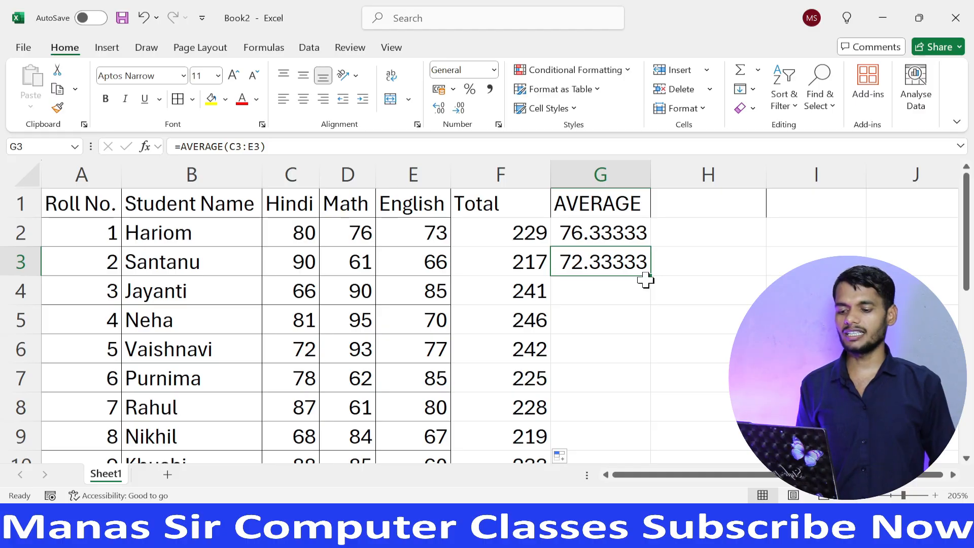
pyautogui.moveTo(652, 275); pyautogui.dragTo(634, 421)
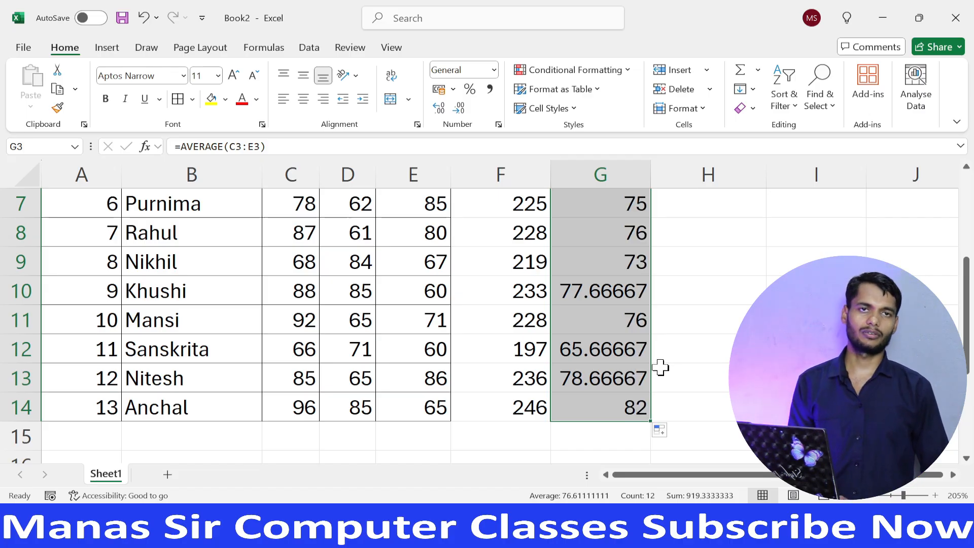
pyautogui.scroll(2, 661, 366)
# Reduce the averages in G2:G14 to one decimal place.
pyautogui.click(634, 236)
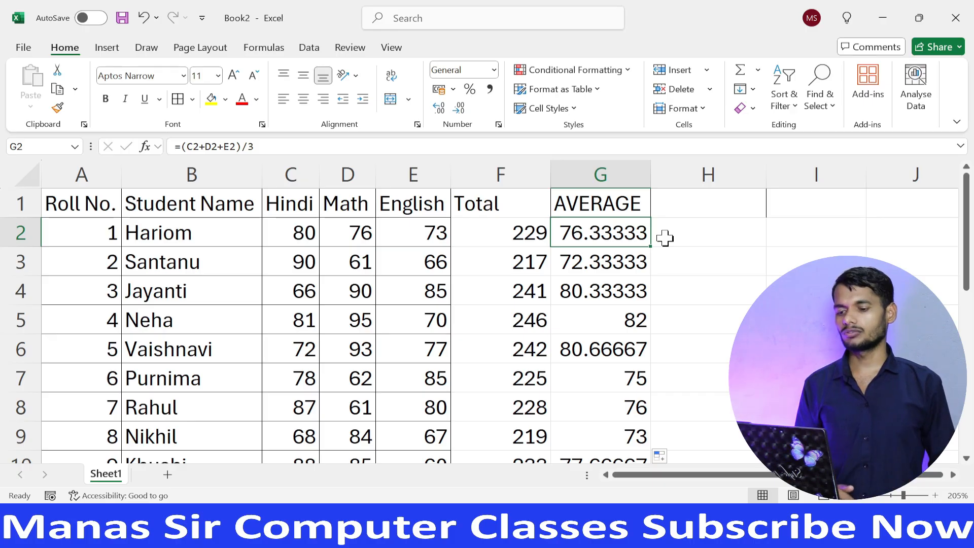
pyautogui.moveTo(615, 230); pyautogui.dragTo(615, 413)
pyautogui.scroll(2, 622, 380)
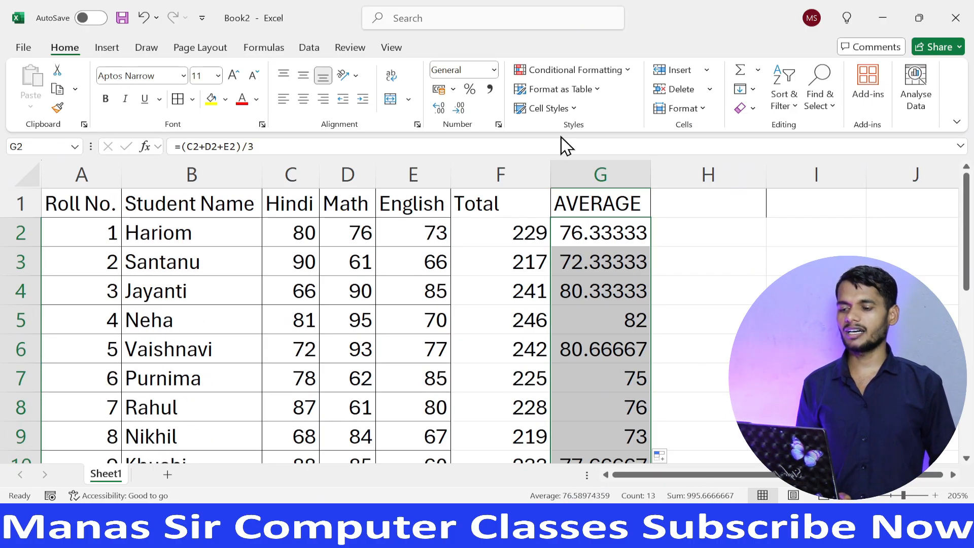
pyautogui.click(460, 108)
pyautogui.click(460, 109)
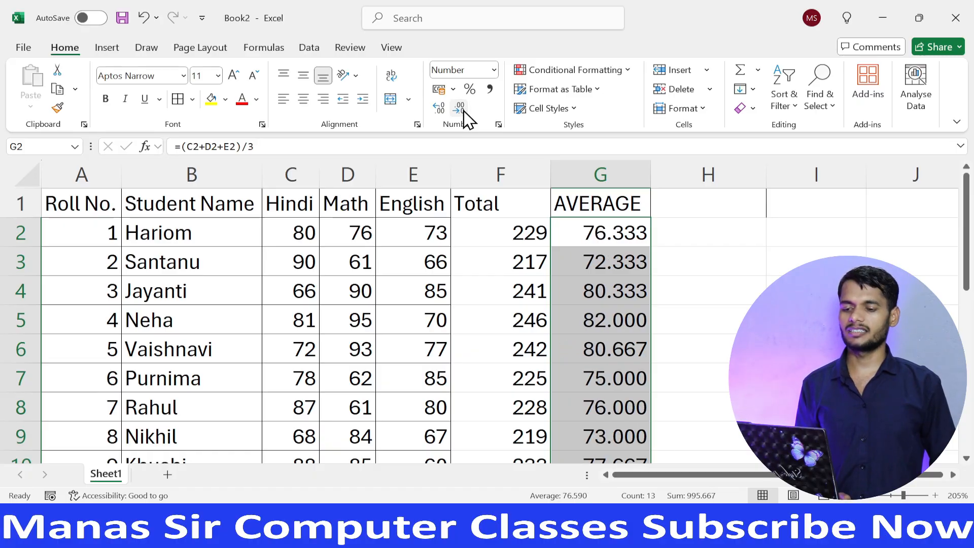
pyautogui.click(459, 108)
pyautogui.click(460, 109)
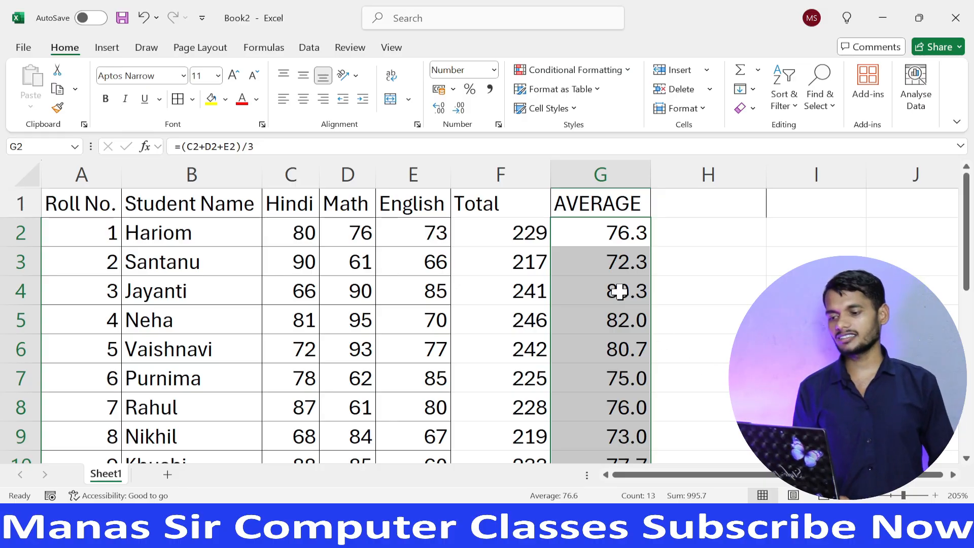
# Try displaying the averages with three decimal places, return them to one decimal place, and deselect the range.
pyautogui.click(439, 108)
pyautogui.click(439, 108)
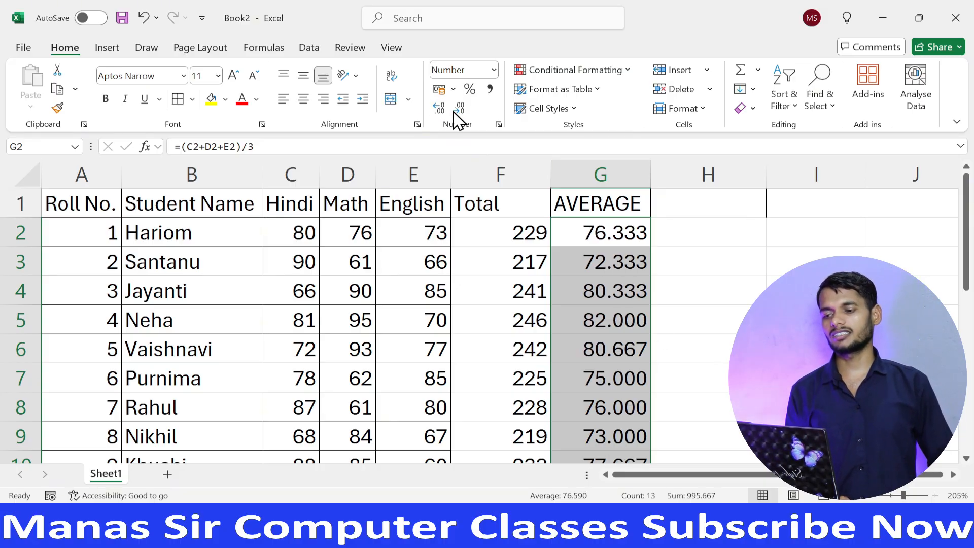
pyautogui.click(460, 109)
pyautogui.click(460, 109)
pyautogui.click(459, 109)
pyautogui.click(439, 108)
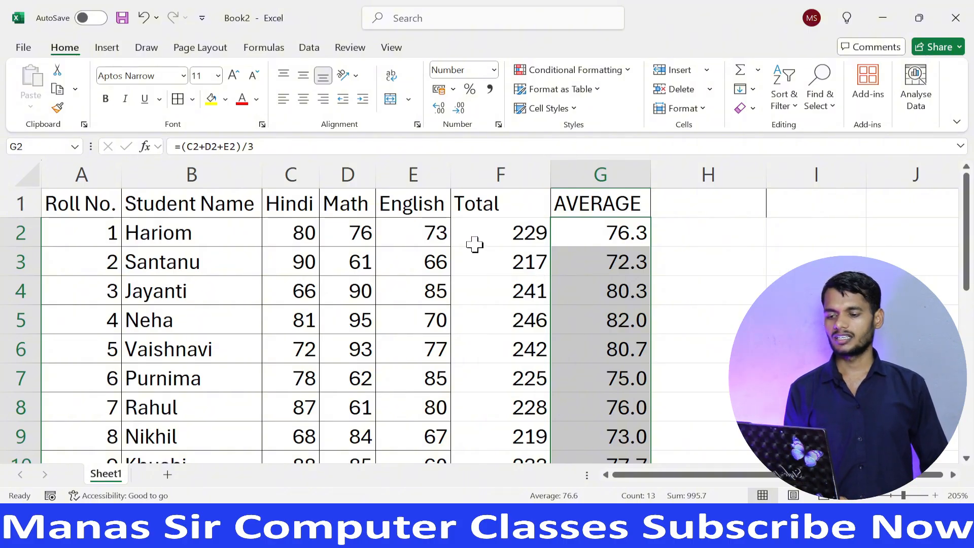
pyautogui.click(730, 238)
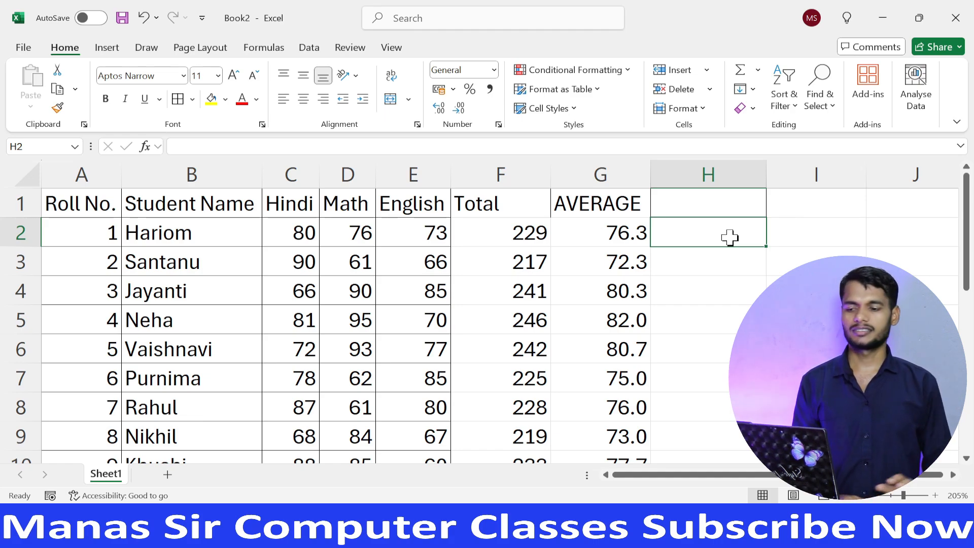
pyautogui.click(828, 267)
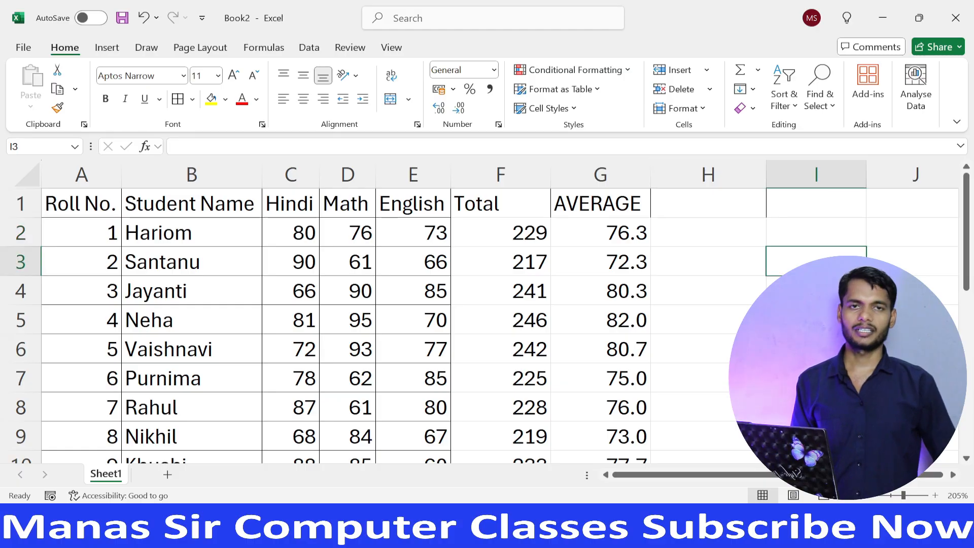